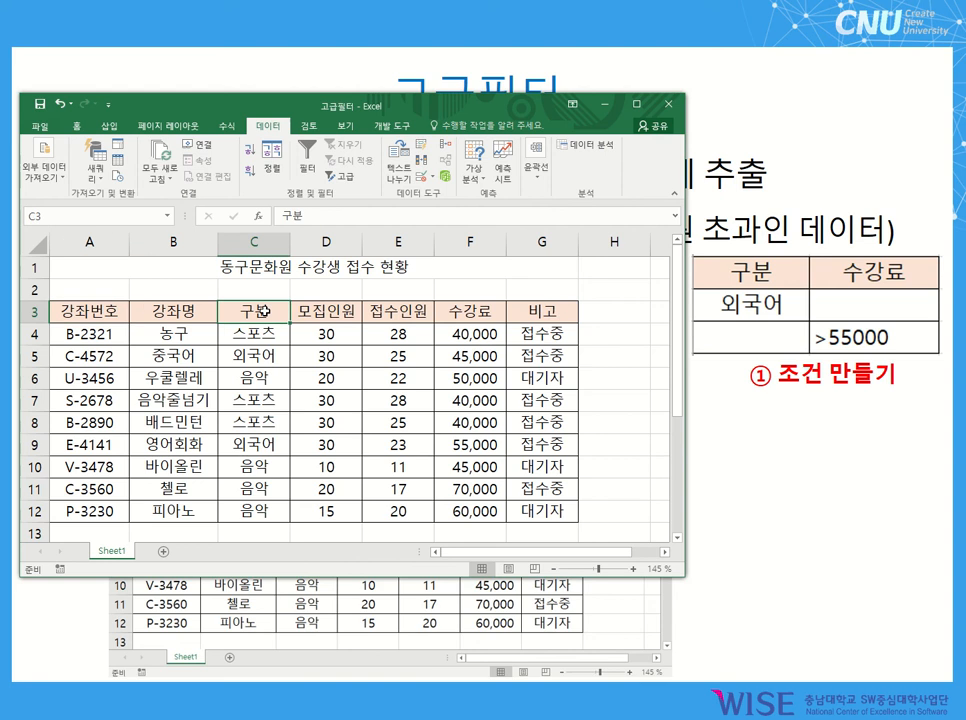
Copy the 구분 header and the value 외국어 from column C into cells A14:A15 below the table.
click(262, 358)
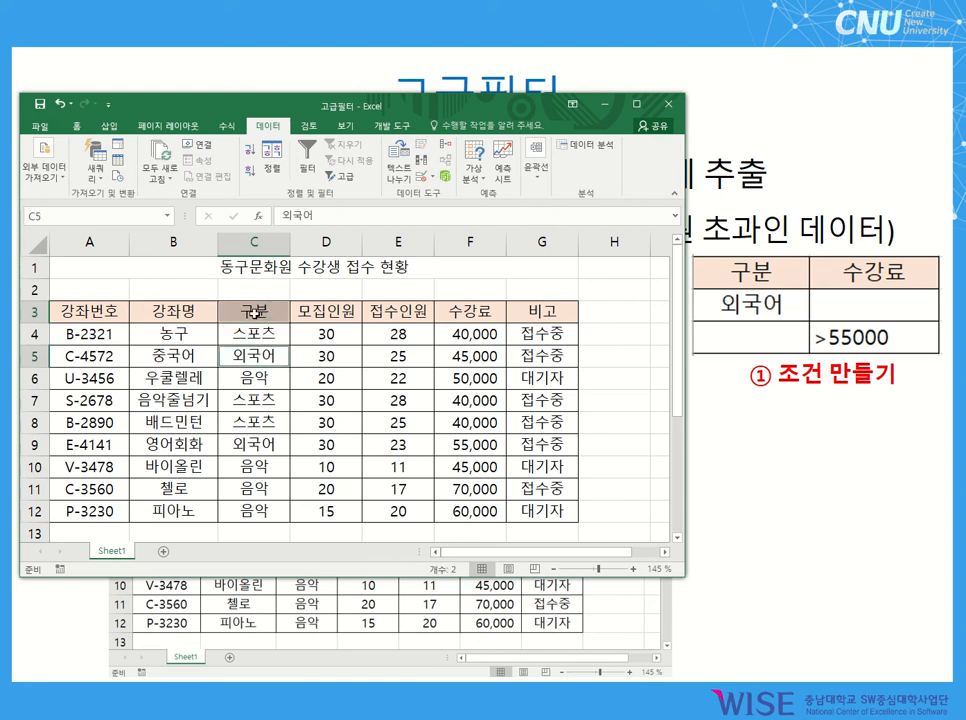
key(ctrl+c)
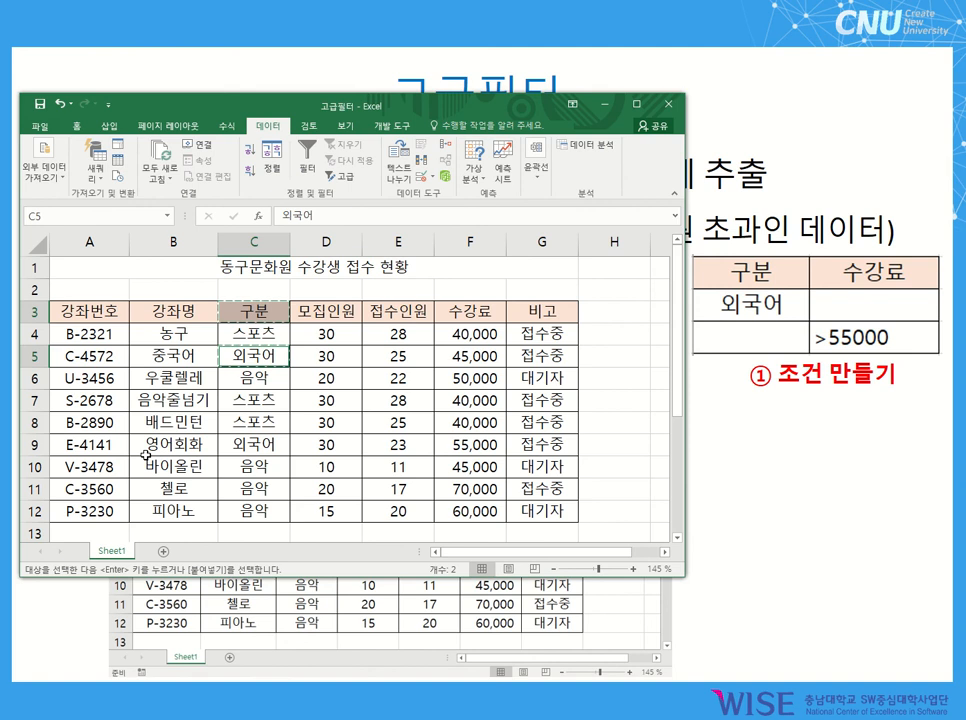
scroll(146, 520, down, 1)
click(78, 489)
key(ctrl+v)
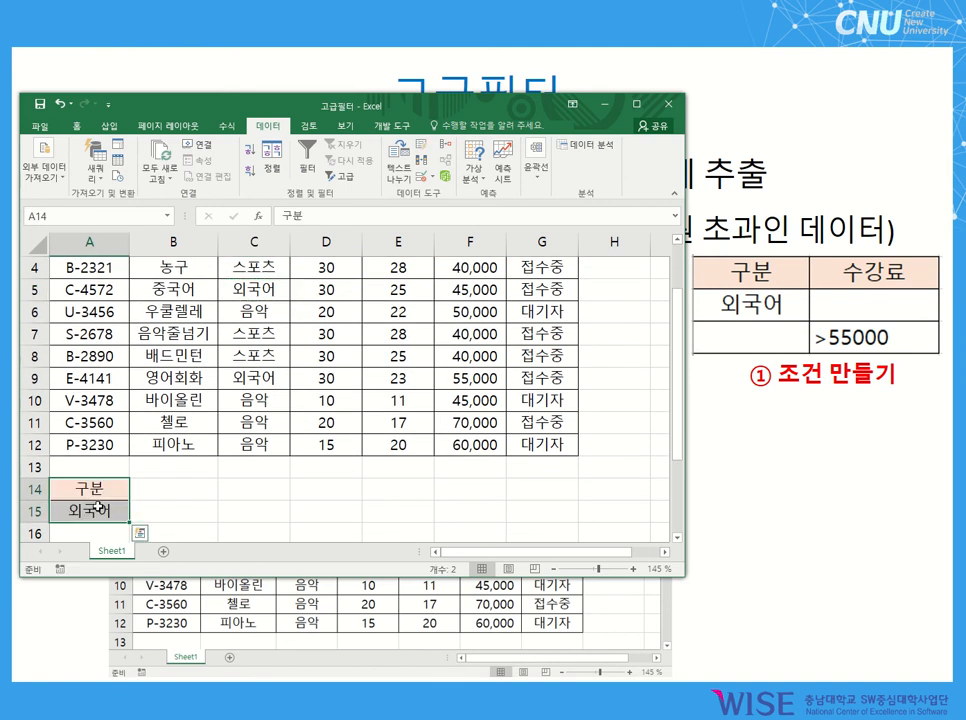
Copy the 수강료 header from F3 into cell B14, beside the copied 구분 header.
scroll(340, 380, up, 1)
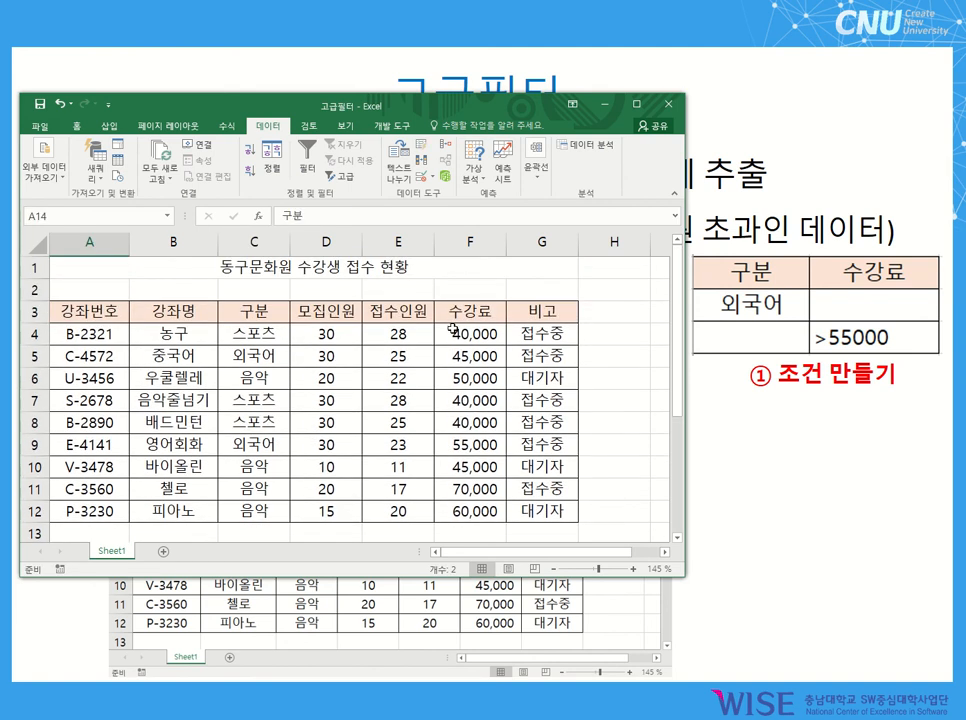
click(476, 313)
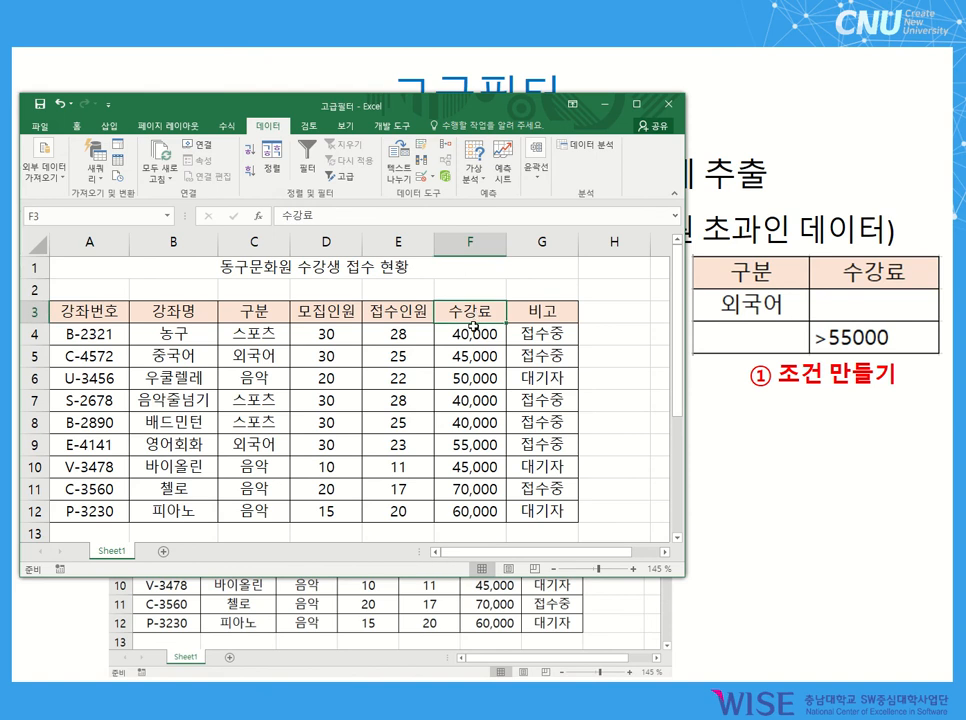
key(ctrl+c)
scroll(300, 390, down, 2)
click(198, 429)
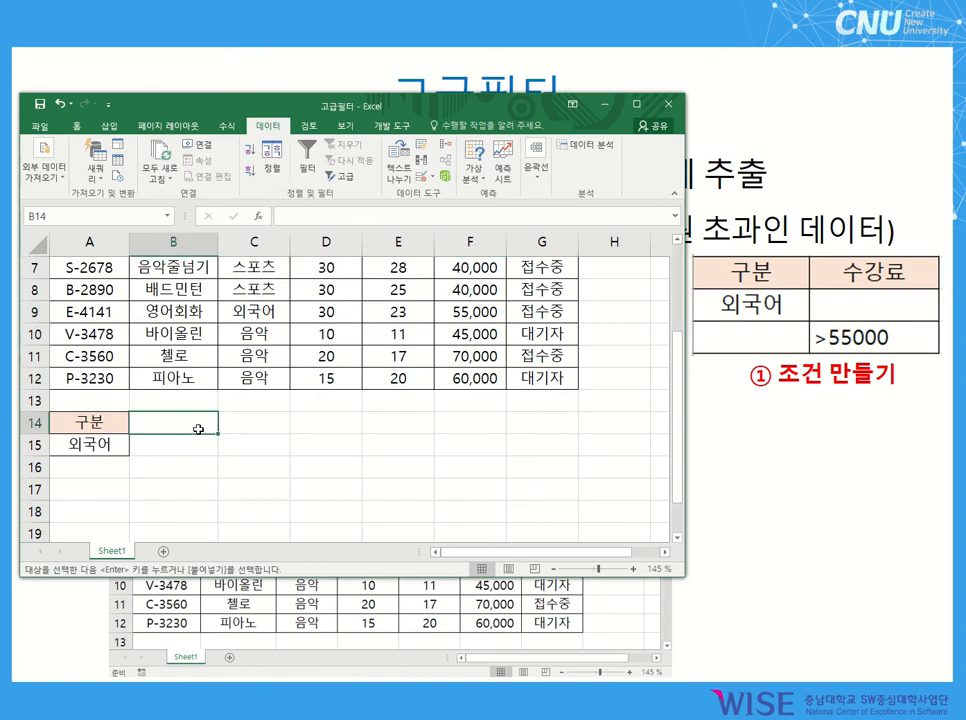
key(Return)
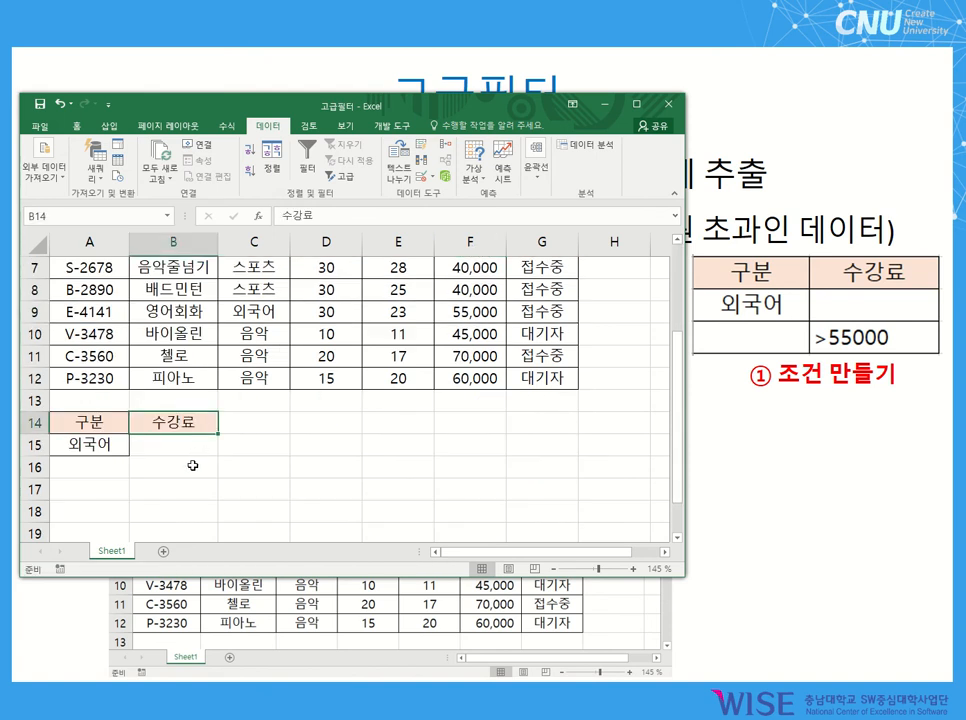
Enter the condition >55000 in cell B16, one row below the 외국어 condition.
click(193, 466)
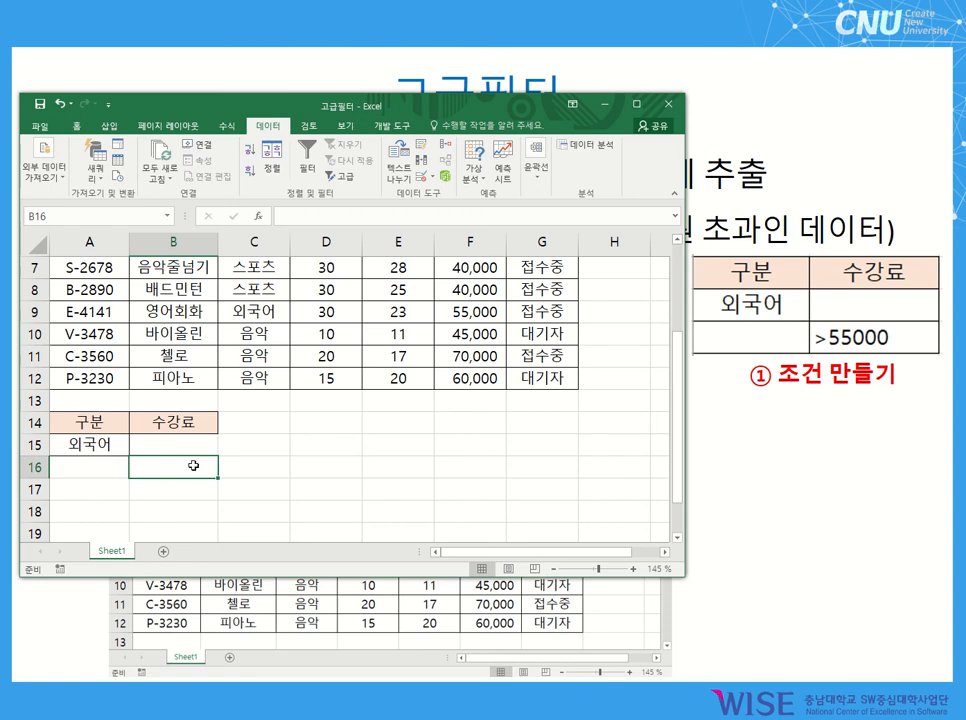
text(>)
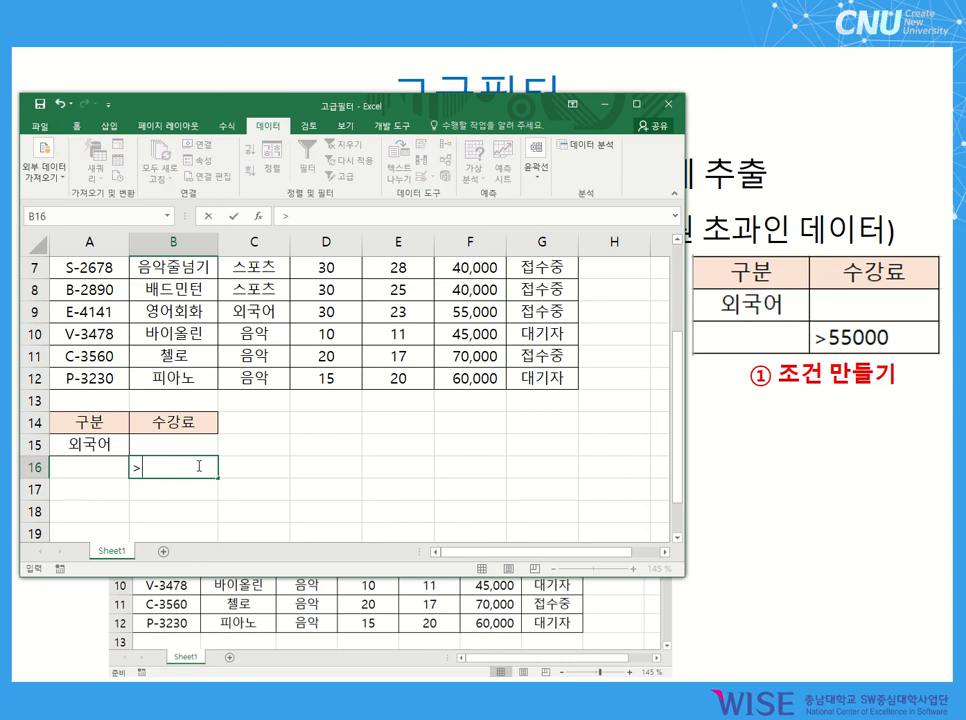
text(55000)
key(Return)
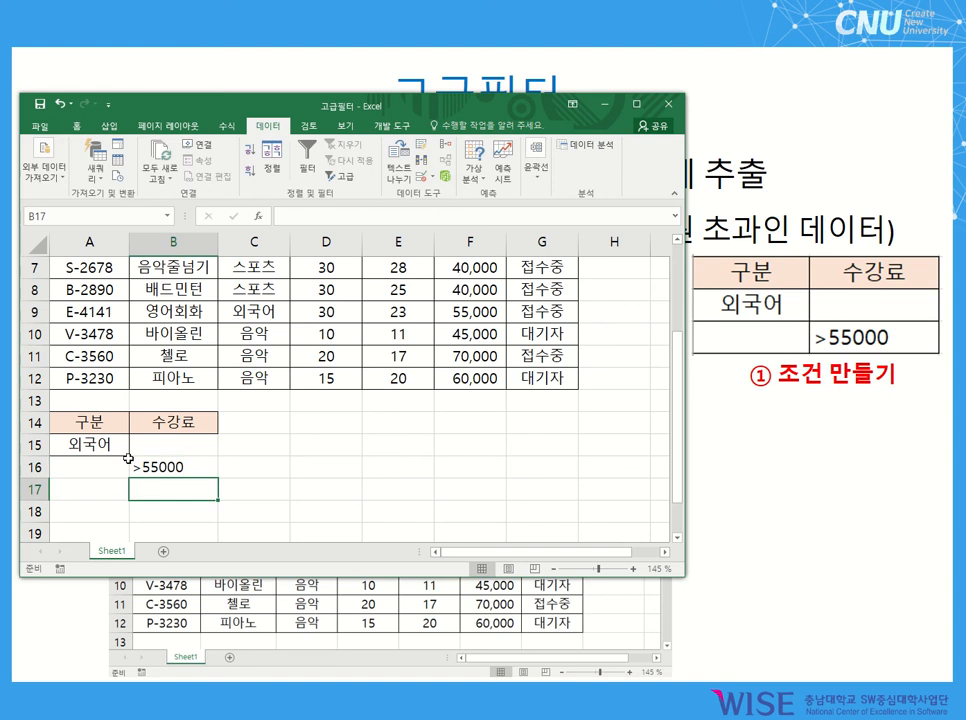
Move the >55000 condition into B15 on the same row as 외국어, and return it to B16.
click(134, 464)
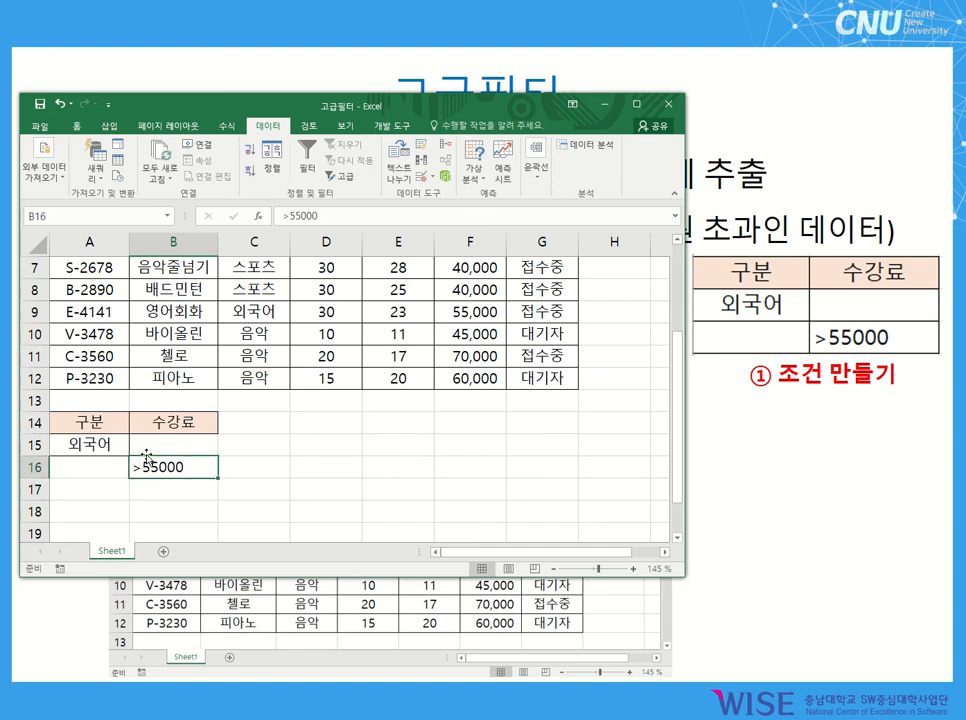
drag(147, 458, 135, 442)
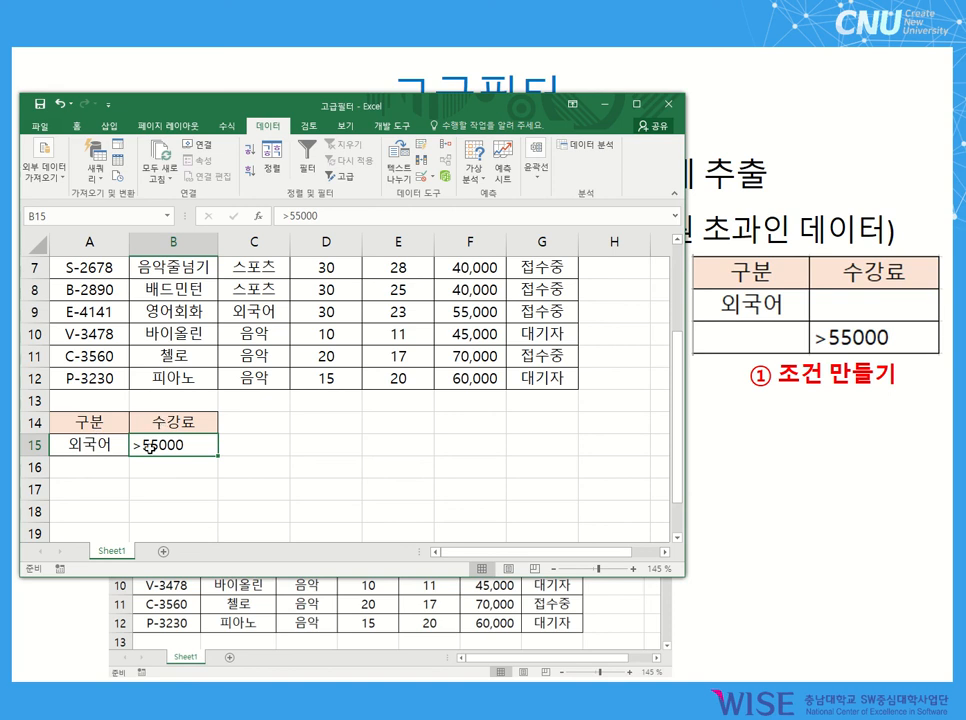
scroll(358, 404, up, 1)
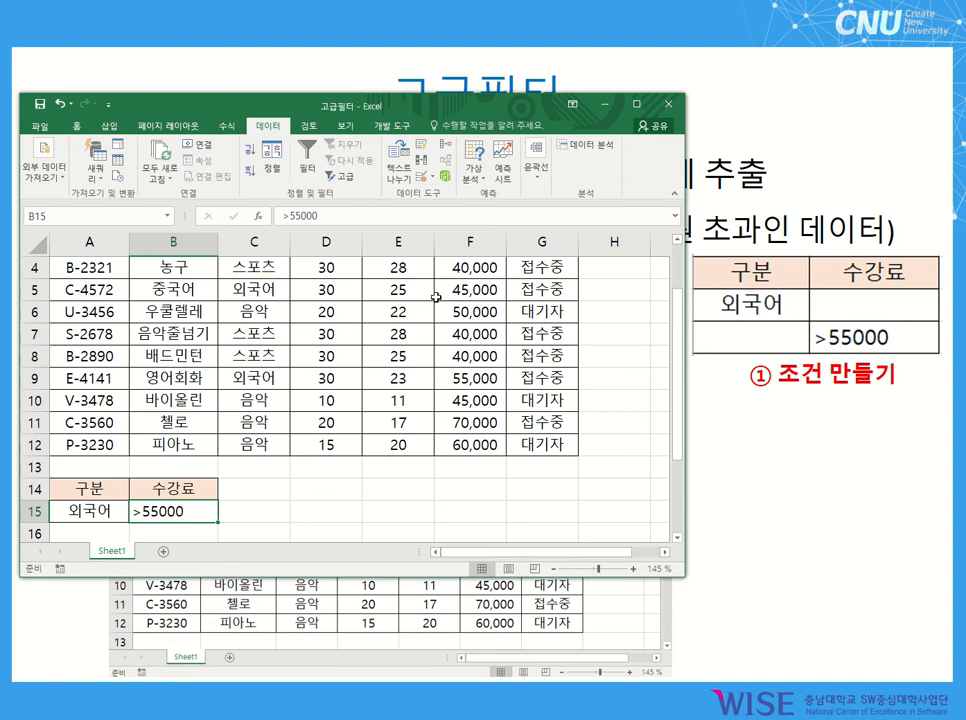
scroll(482, 285, up, 1)
scroll(463, 317, down, 1)
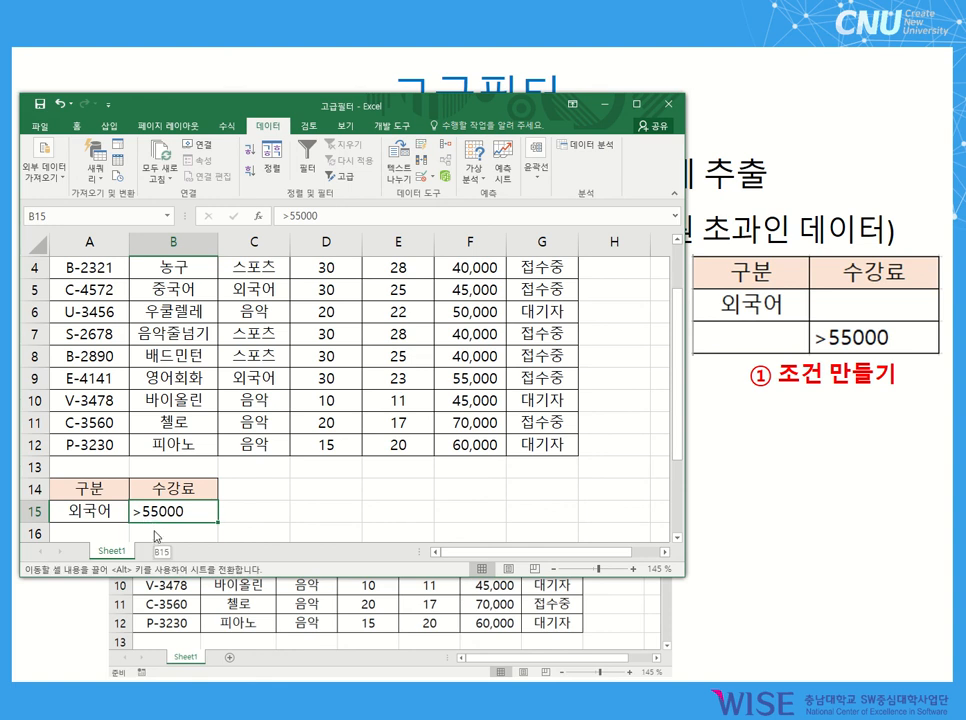
drag(154, 527, 153, 543)
Apply all borders to the criteria range A14:B16.
scroll(241, 519, down, 1)
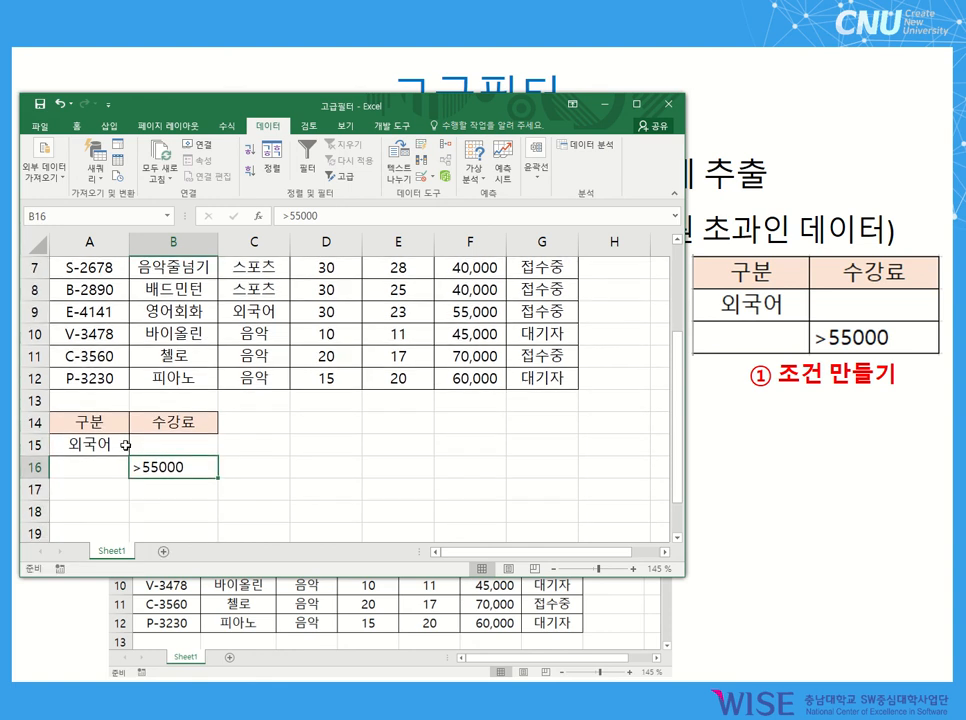
drag(90, 422, 152, 466)
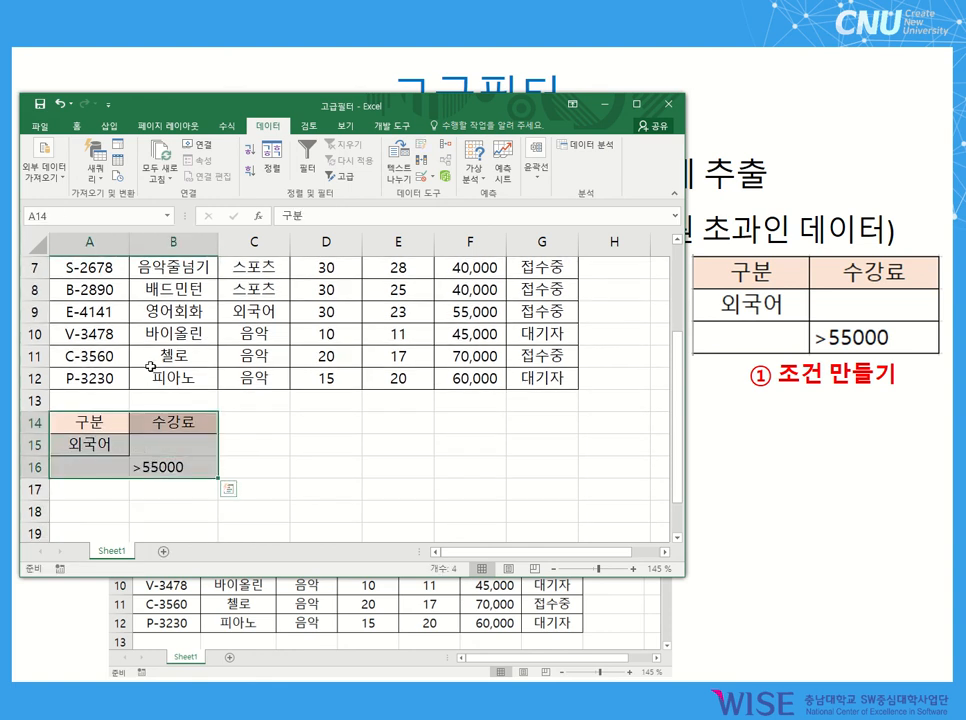
click(76, 127)
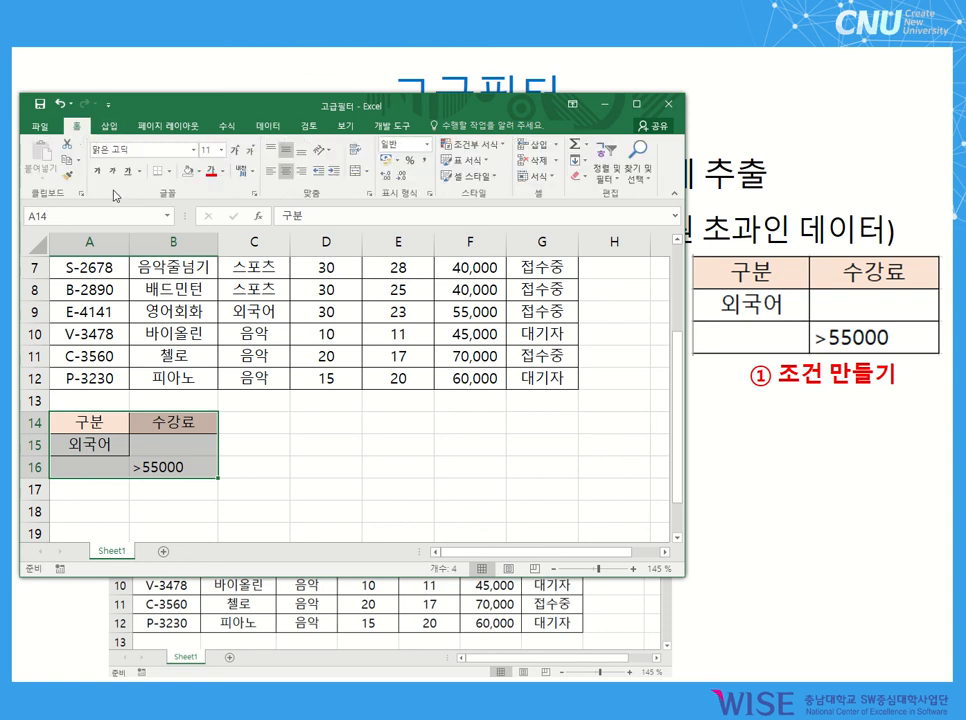
click(169, 171)
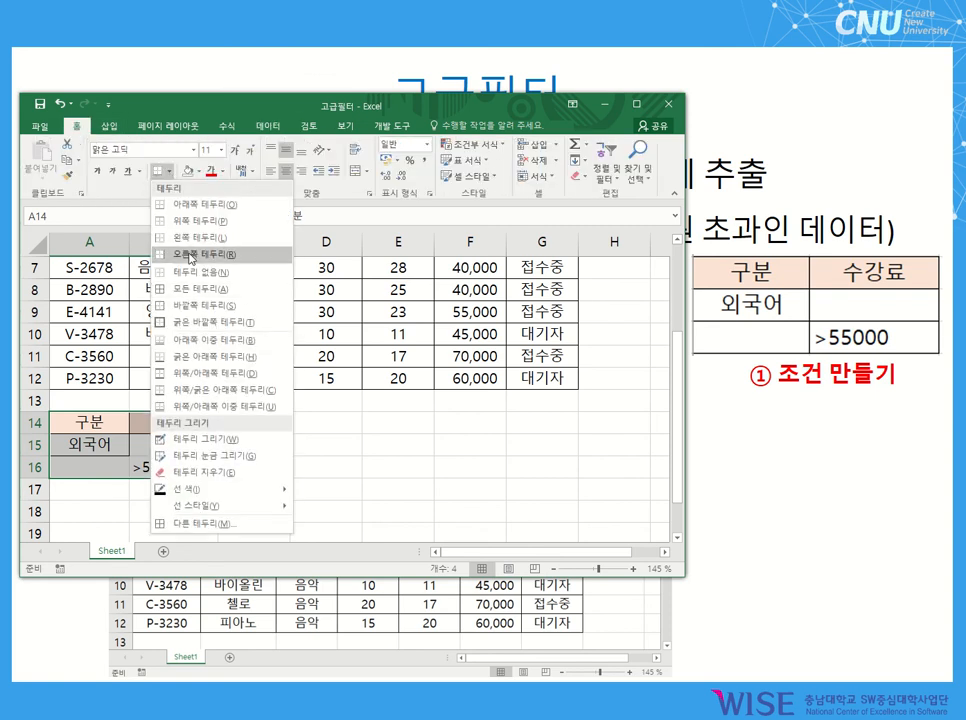
click(141, 222)
click(255, 461)
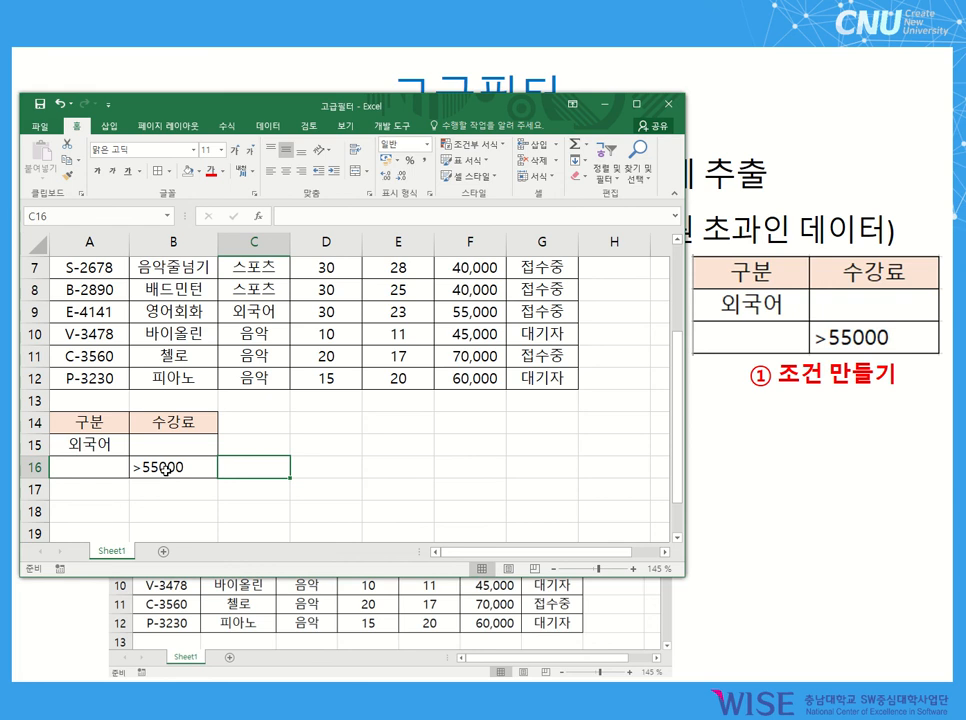
Start an Advanced Filter on the course table from header cell A3 and set it to copy results to another location.
click(80, 510)
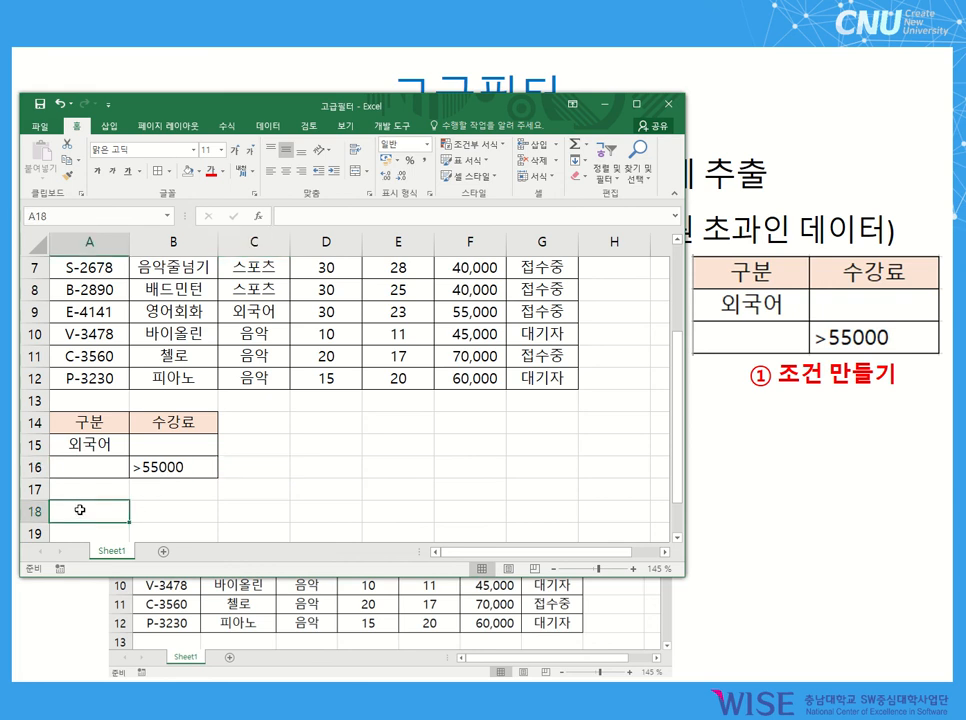
scroll(265, 318, up, 2)
click(107, 313)
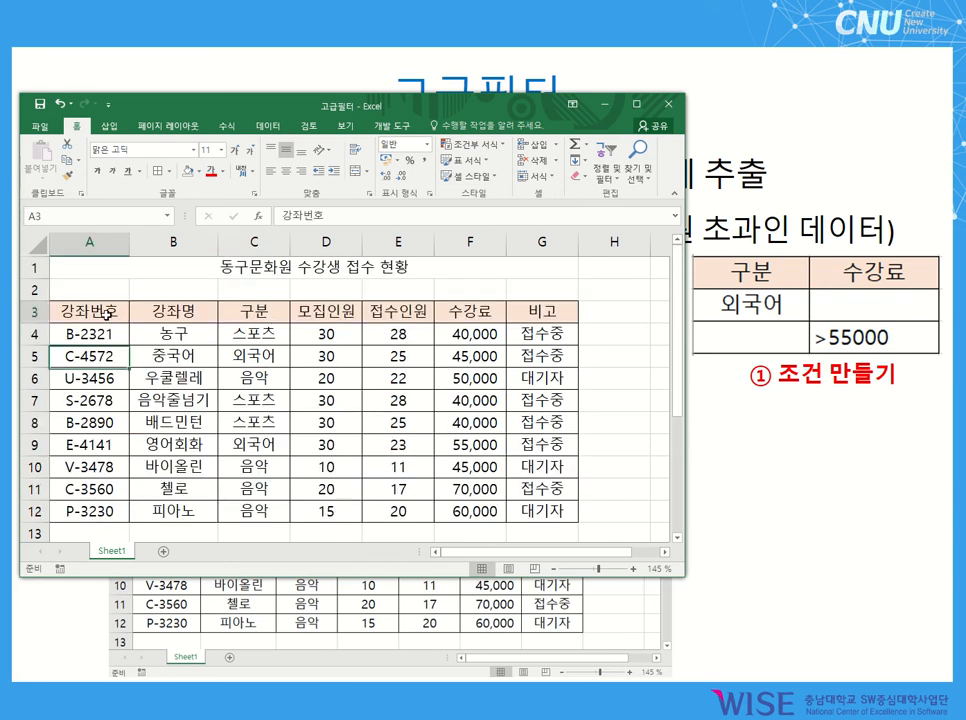
scroll(190, 370, down, 3)
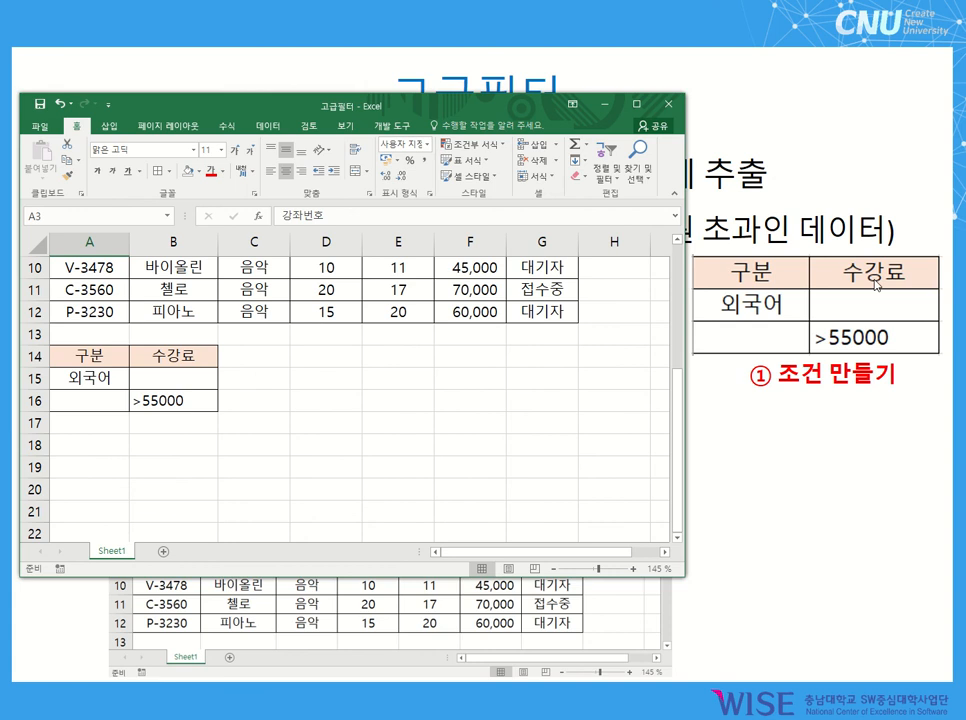
scroll(192, 414, up, 3)
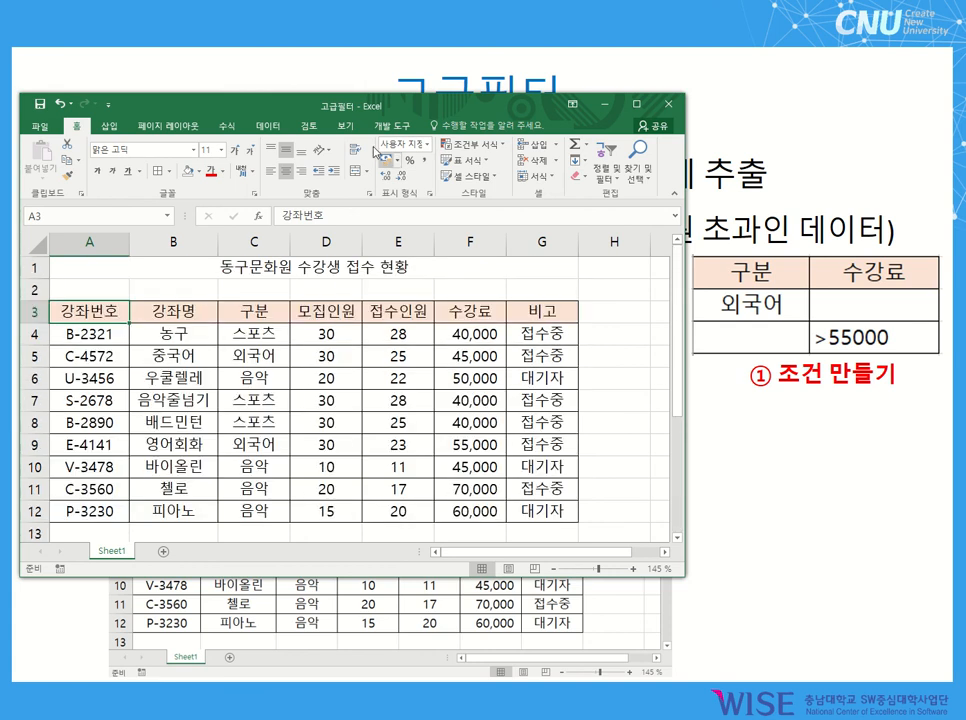
click(268, 127)
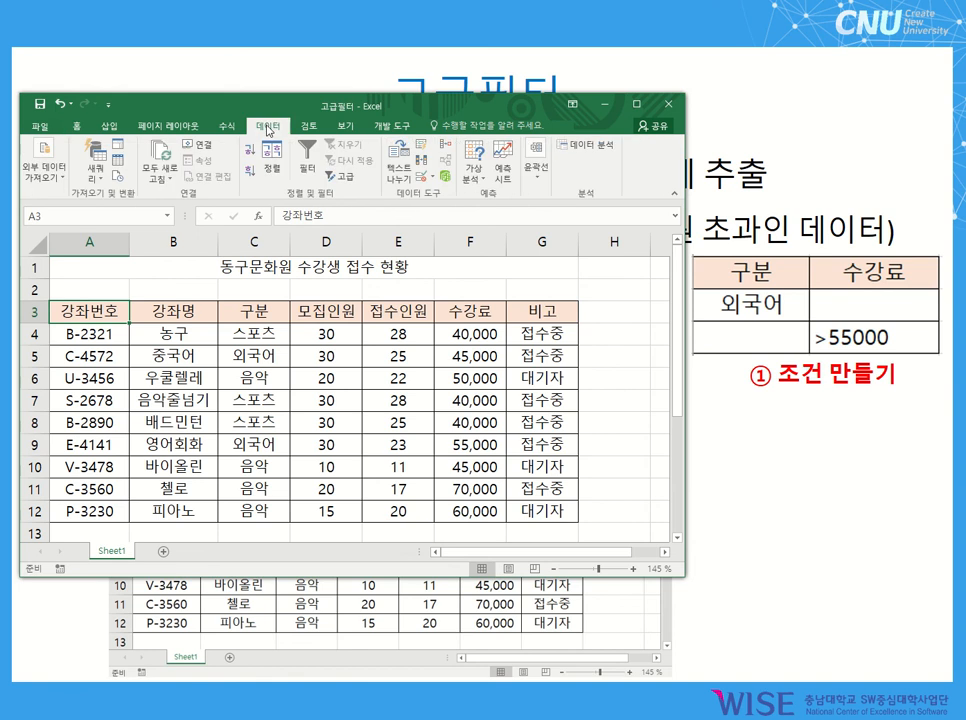
click(341, 180)
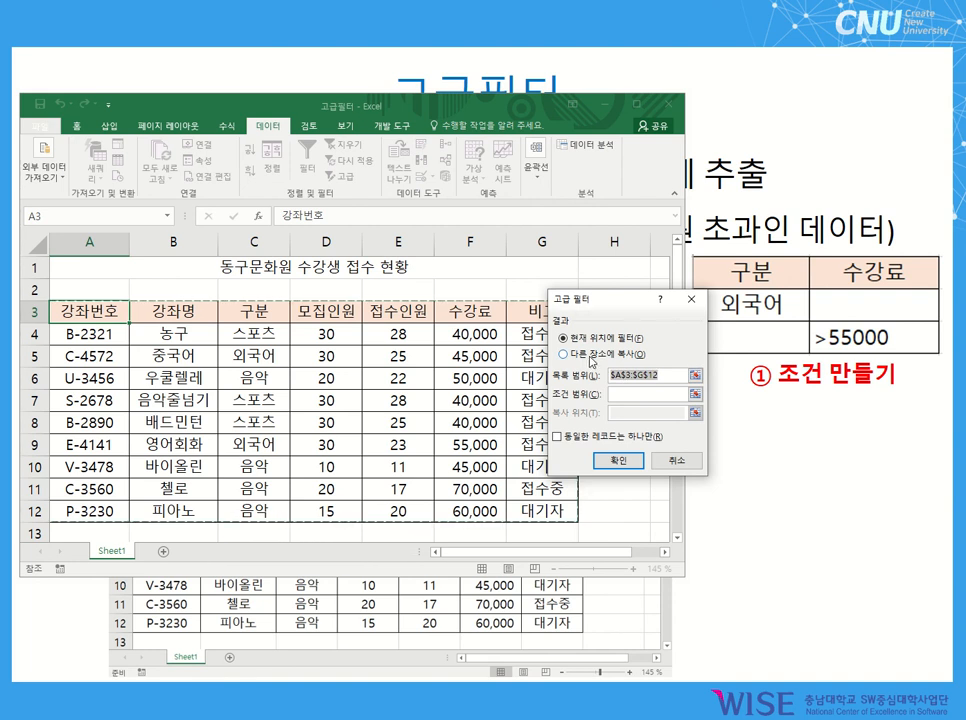
click(565, 354)
Run the Advanced Filter with criteria range A14:B16 and copy the matching records to A18.
click(614, 393)
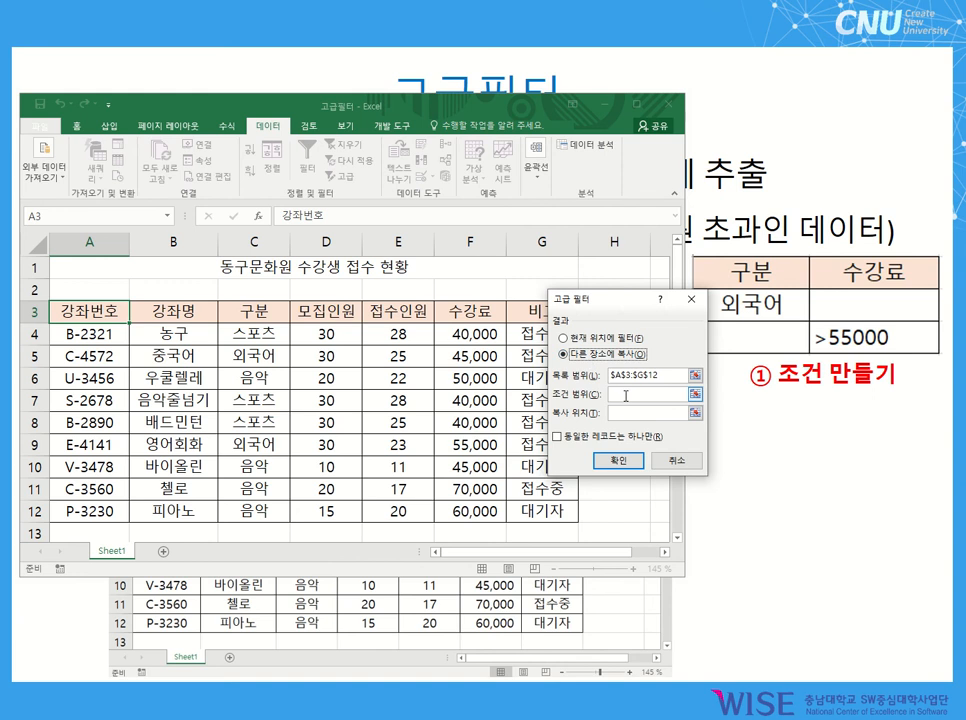
scroll(150, 425, down, 1)
scroll(150, 425, down, 2)
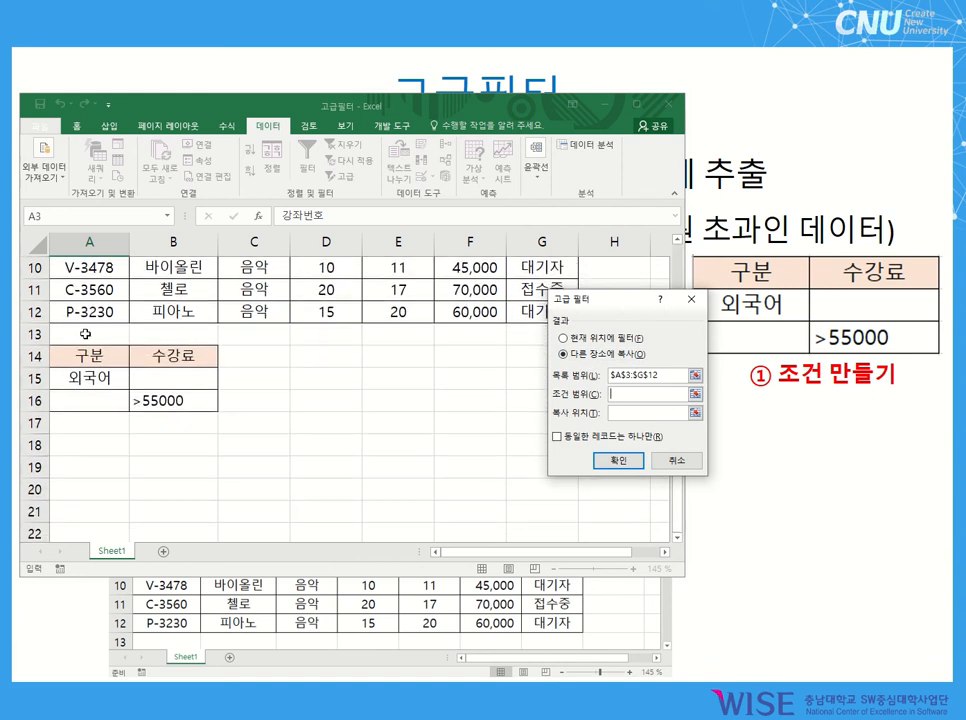
drag(69, 353, 188, 409)
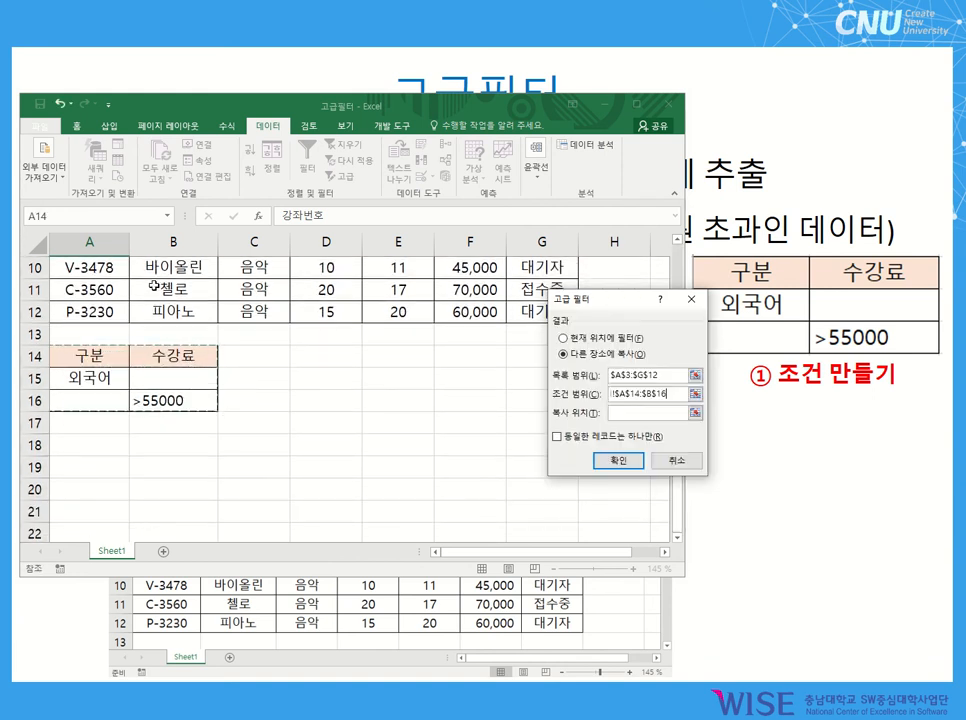
click(614, 418)
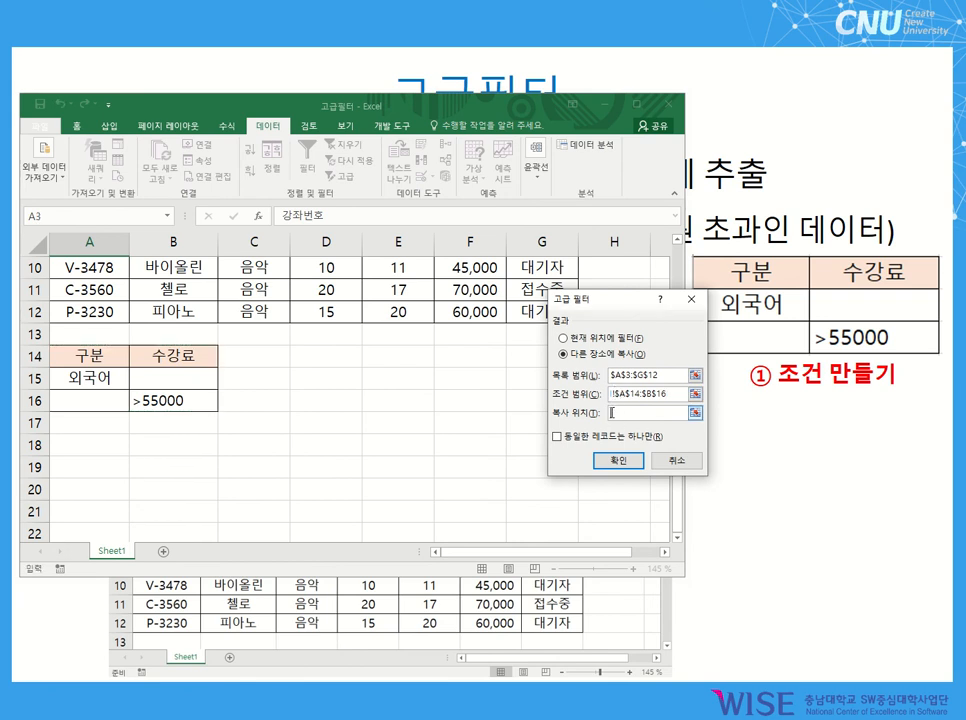
click(100, 445)
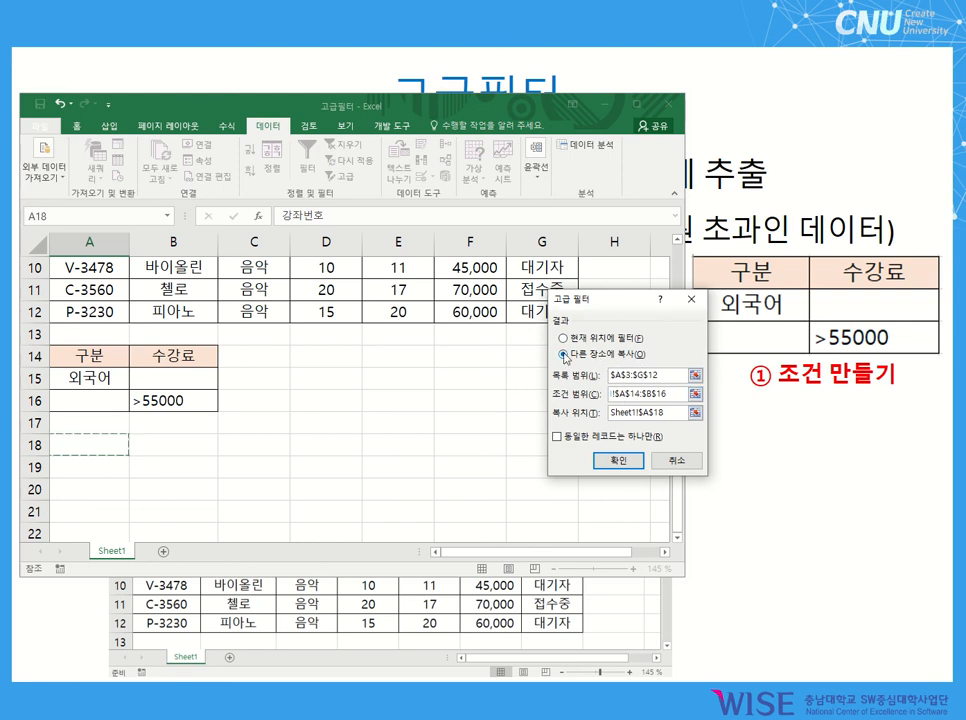
click(620, 460)
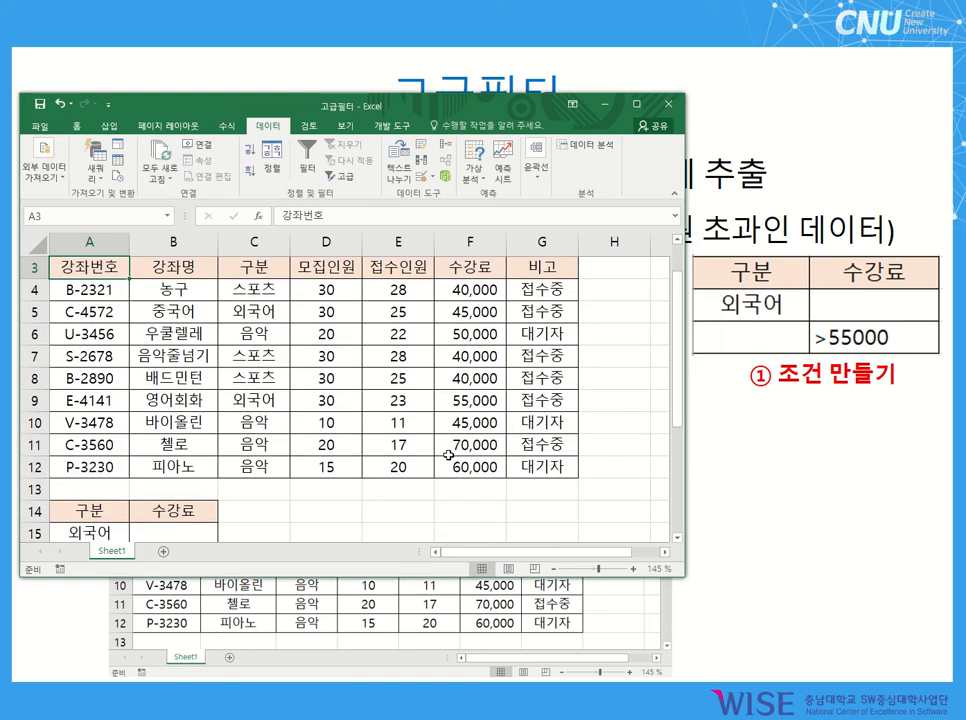
Compare the extracted records below row 18 with the source table and the 구분 and 수강료 conditions.
scroll(448, 455, down, 3)
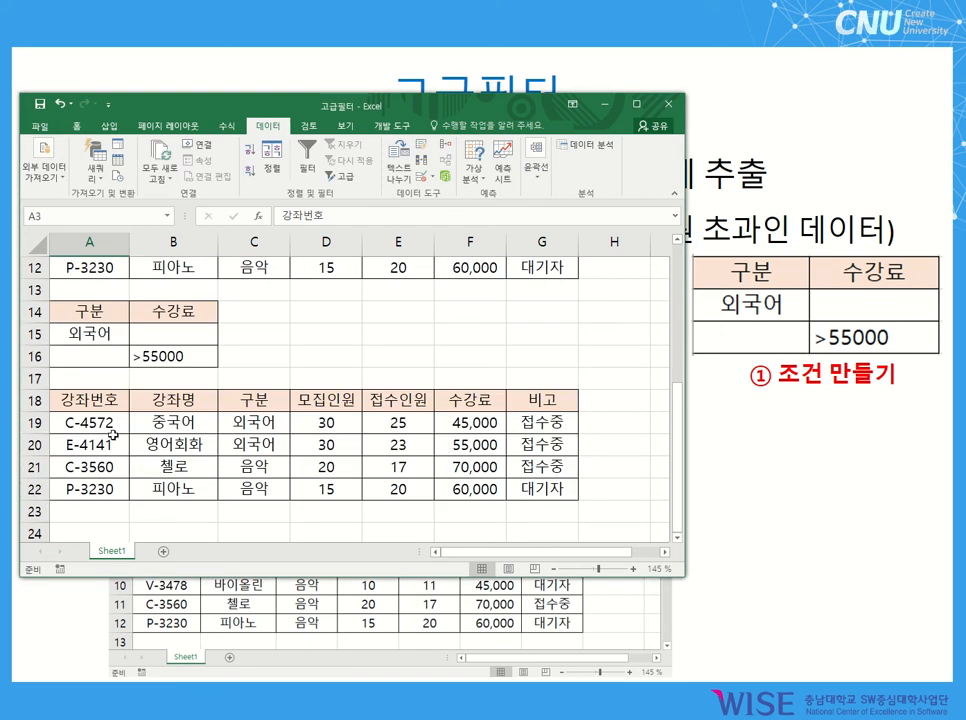
drag(37, 422, 37, 444)
scroll(400, 400, up, 4)
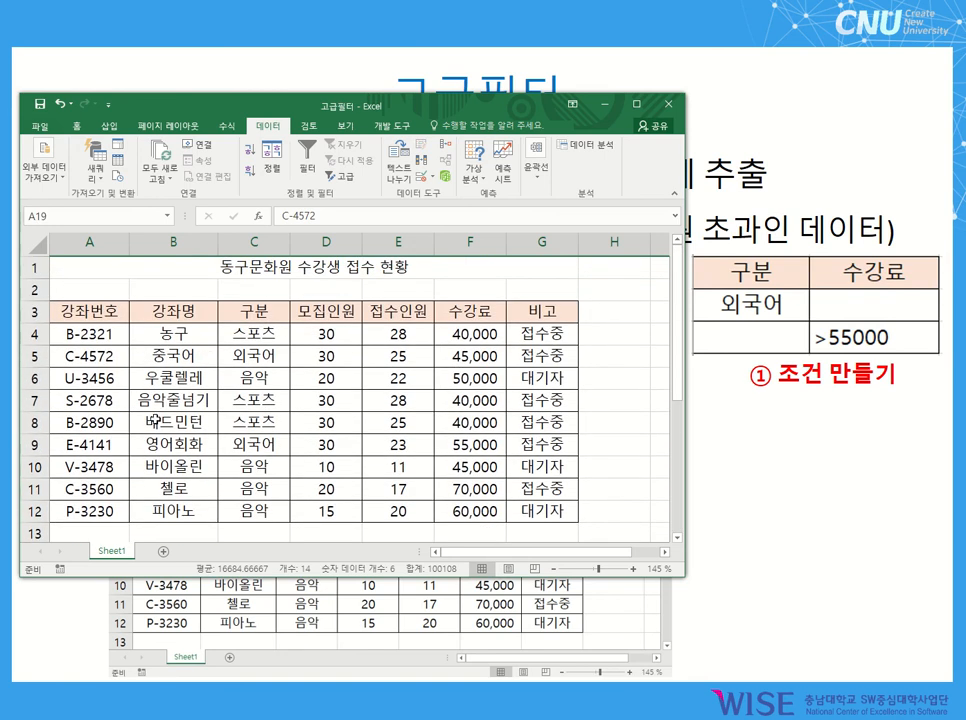
scroll(244, 438, down, 4)
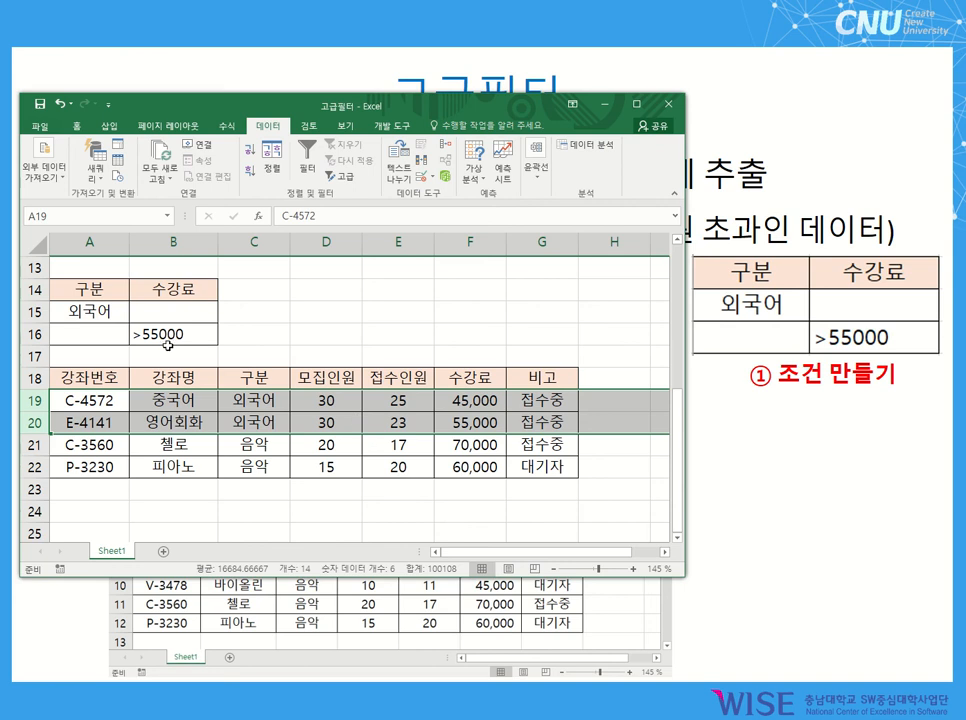
scroll(392, 354, up, 2)
click(467, 357)
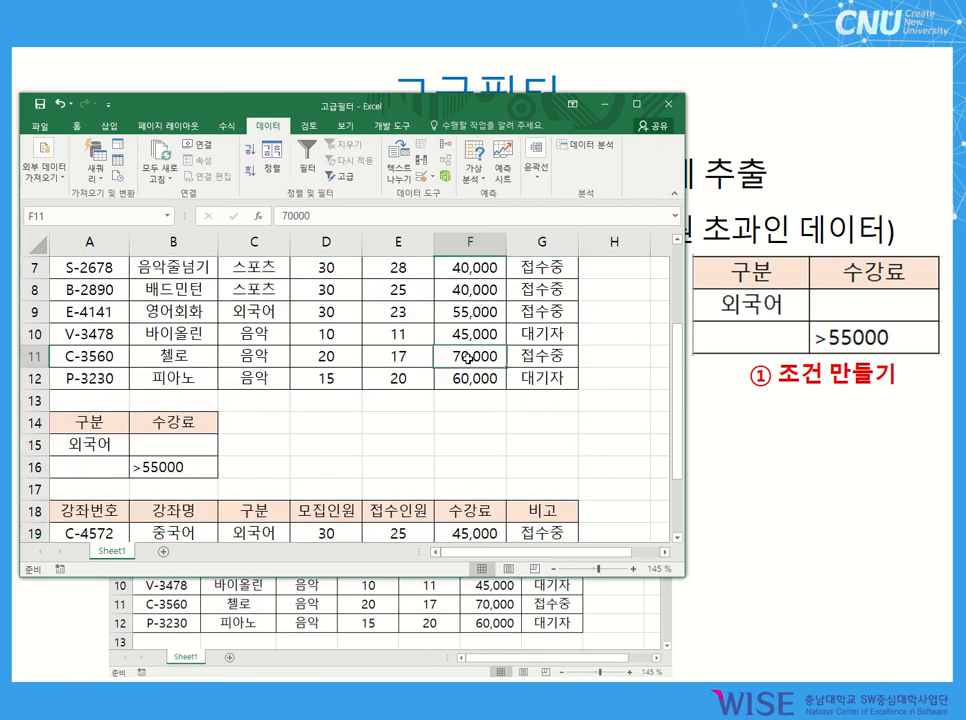
Check the 수강료 cells F11:F12 in the source table against the >55000 condition and the extracted records.
drag(467, 357, 465, 380)
scroll(470, 322, up, 1)
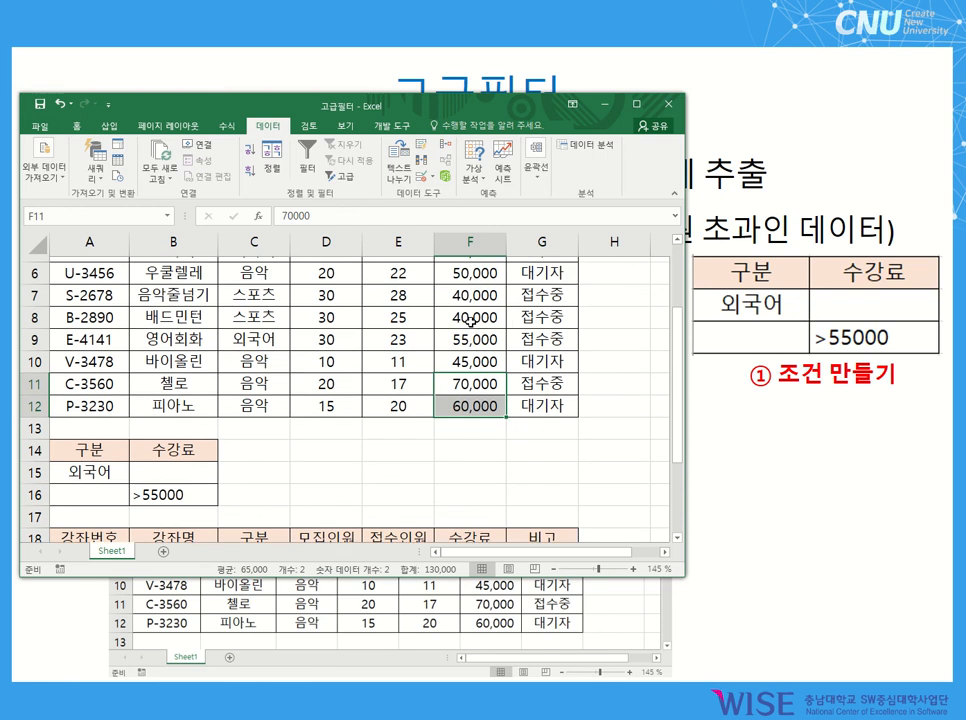
scroll(470, 320, up, 1)
scroll(470, 444, up, 1)
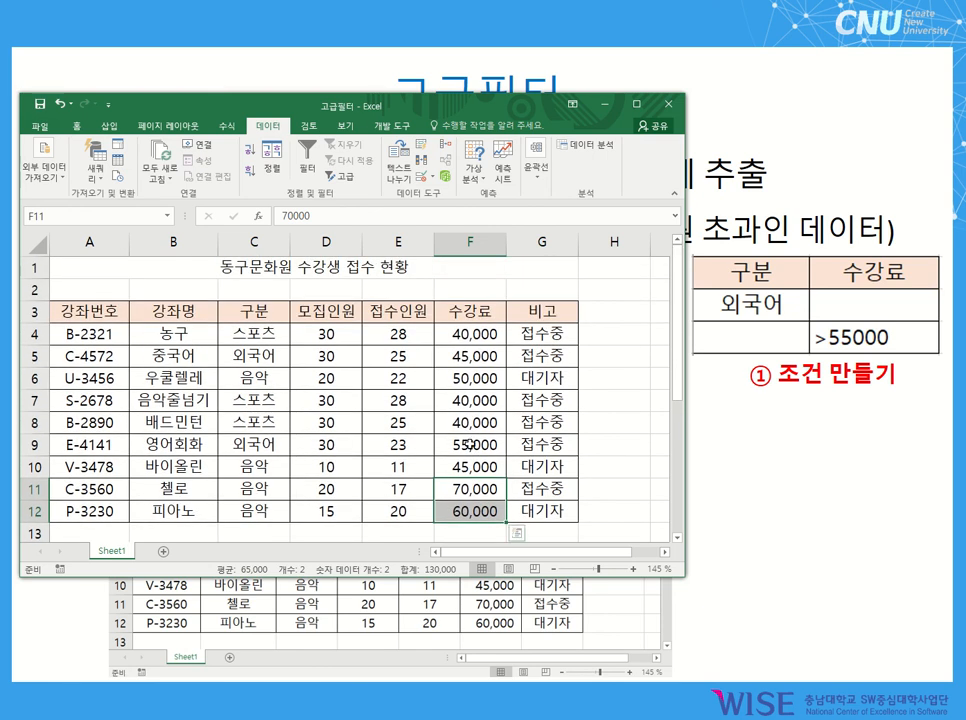
scroll(467, 444, down, 3)
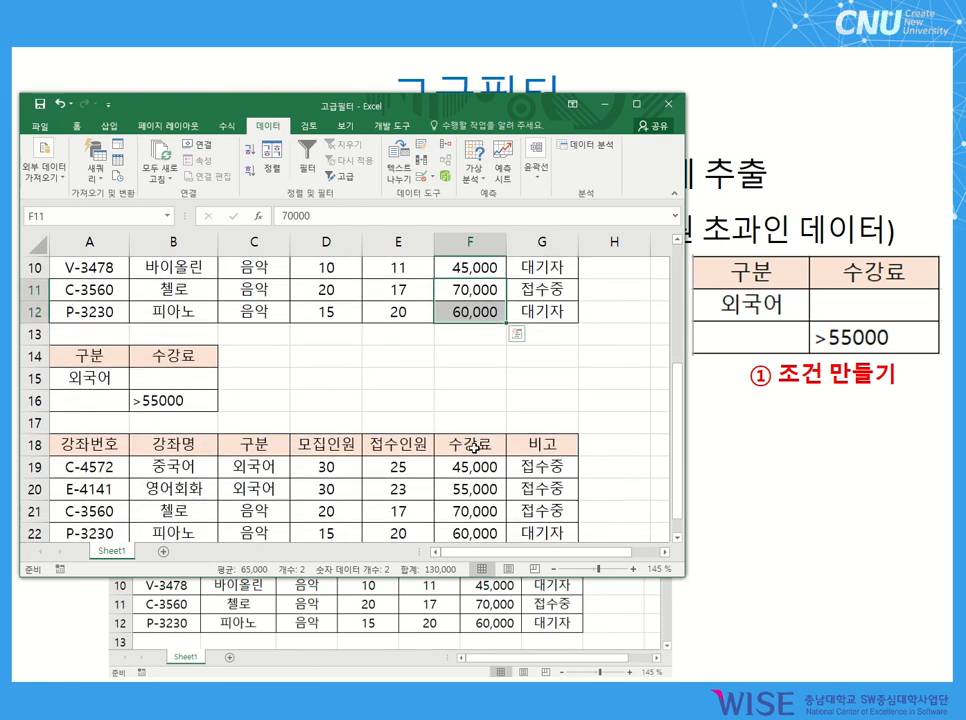
scroll(474, 448, down, 3)
scroll(217, 348, up, 1)
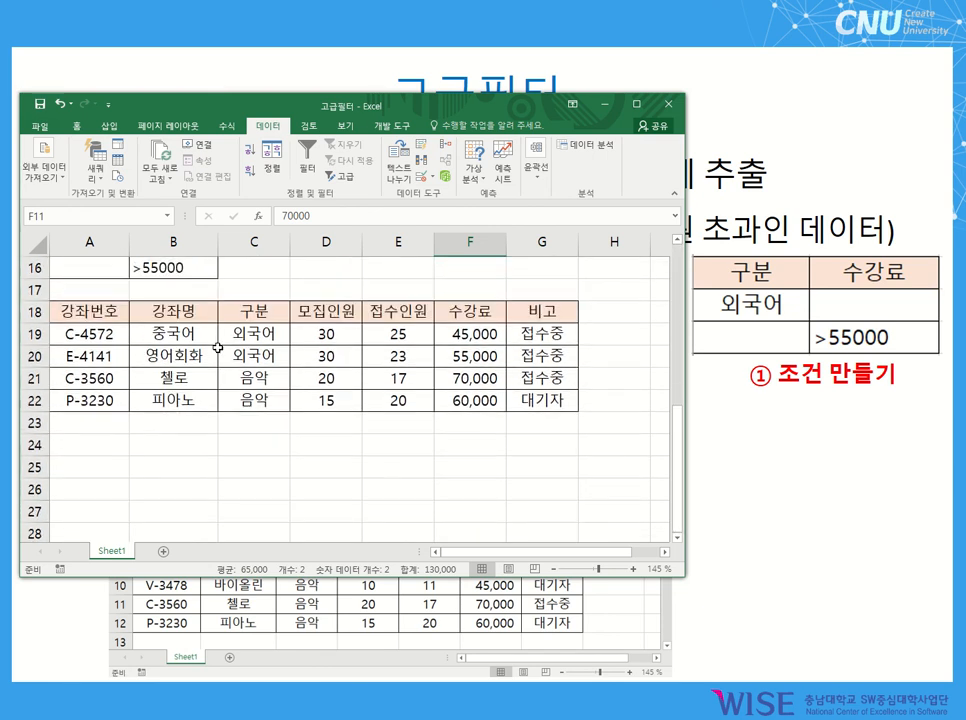
Review the extracted table A18:G22 together with the criteria range above it.
click(160, 376)
drag(72, 311, 545, 400)
click(510, 466)
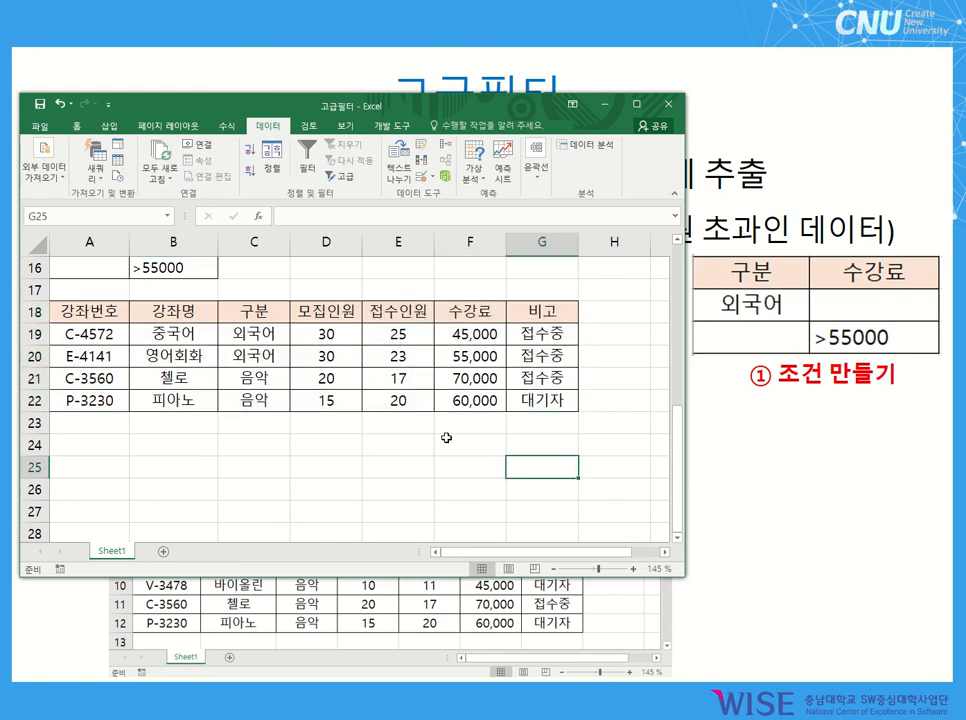
drag(475, 135, 627, 150)
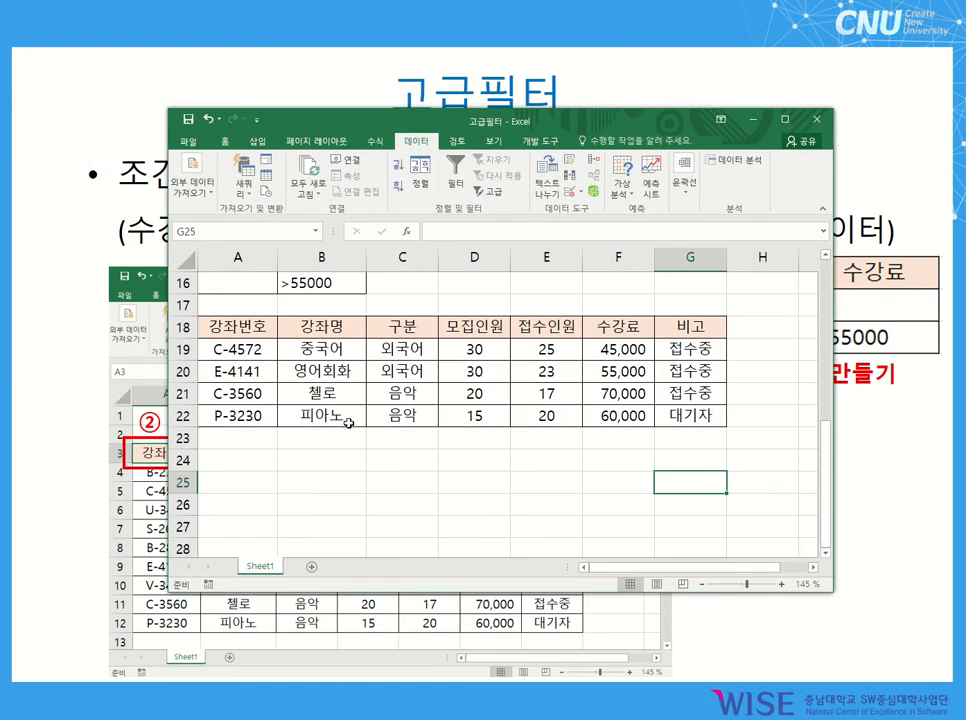
drag(236, 327, 692, 414)
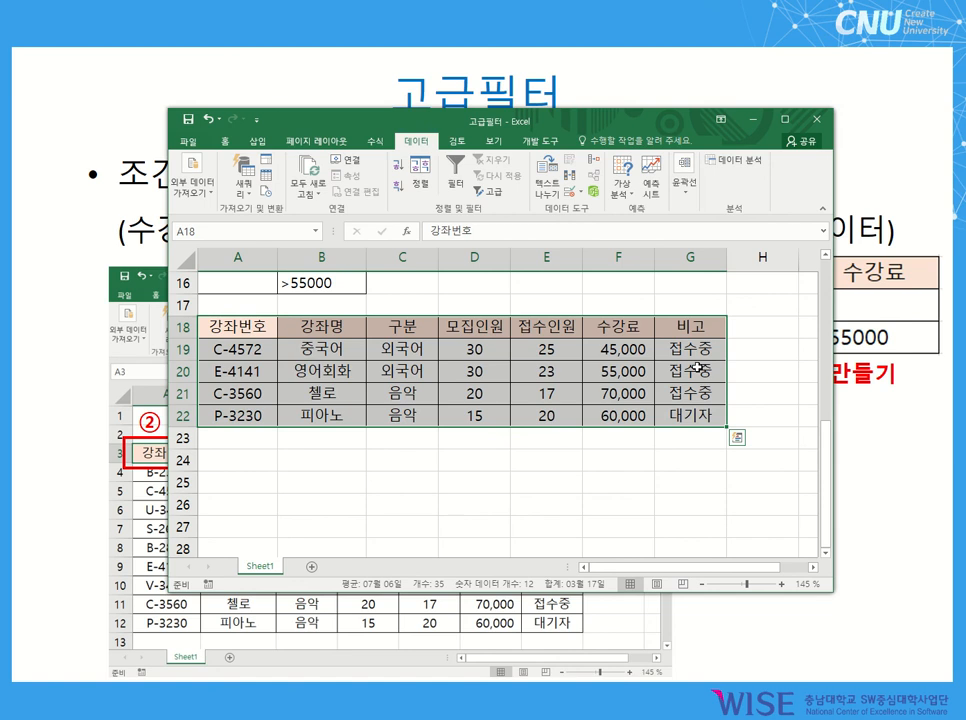
scroll(692, 370, up, 3)
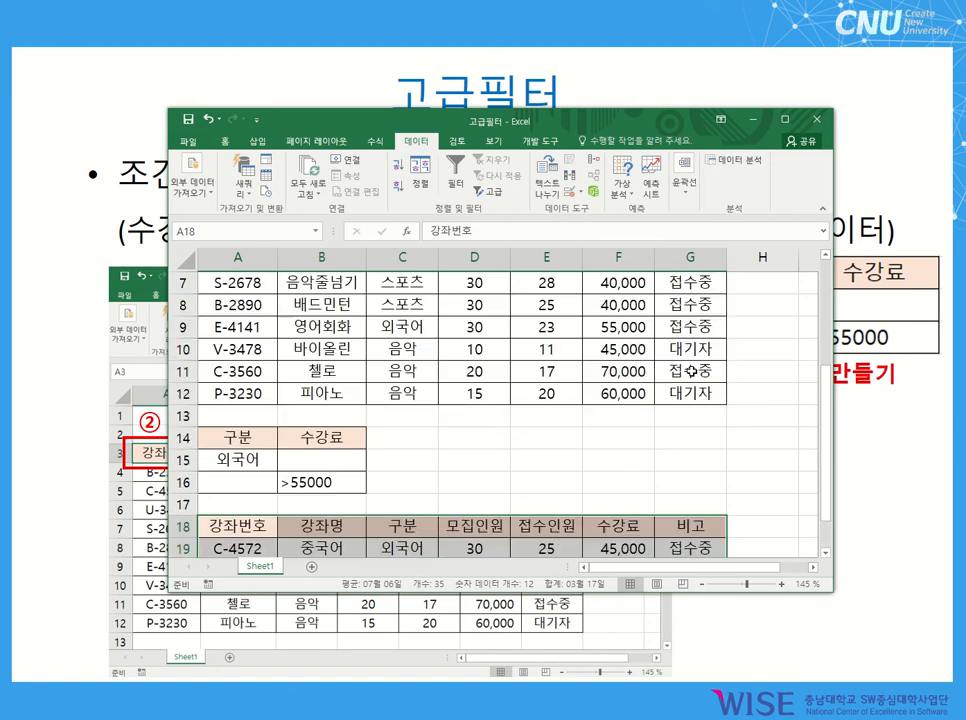
Minimize the workbook window and advance the PowerPoint slideshow to the 고급 필터 dialog settings slide.
click(752, 121)
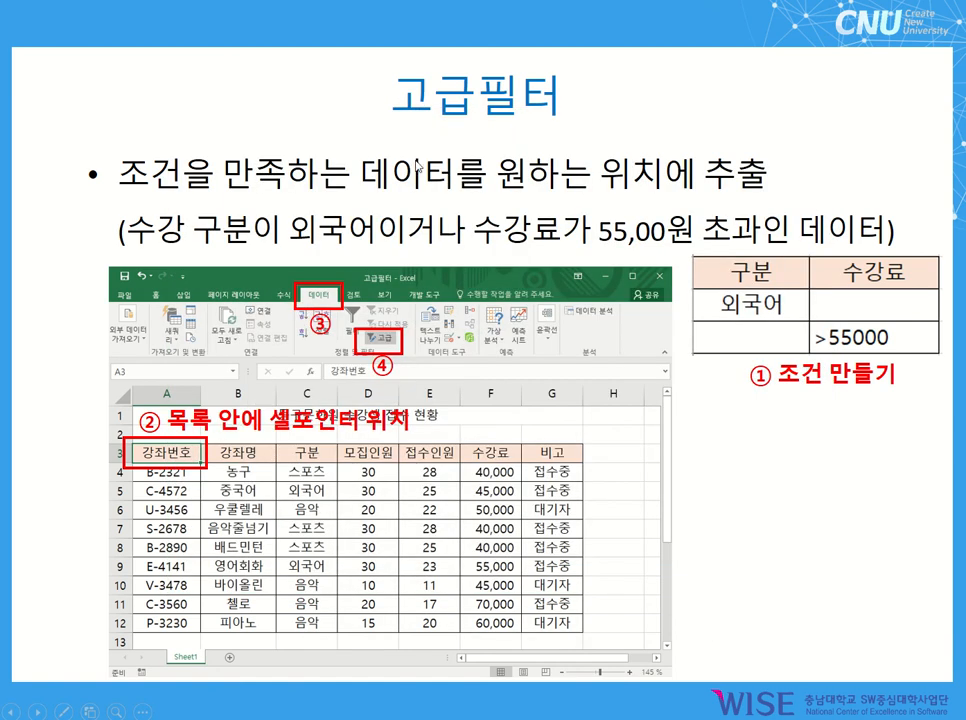
click(736, 534)
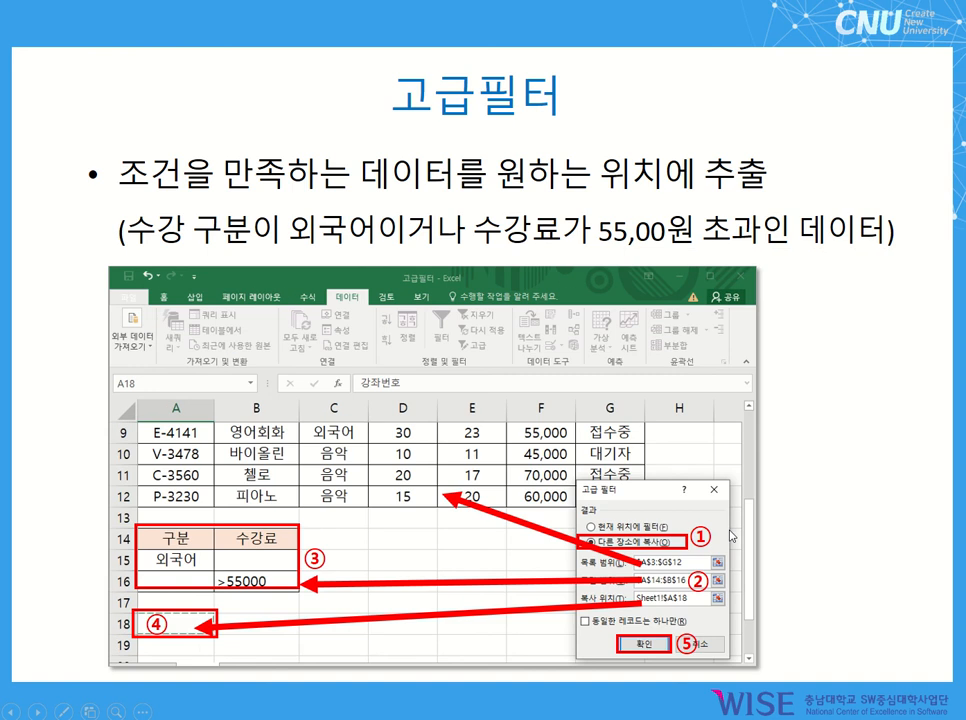